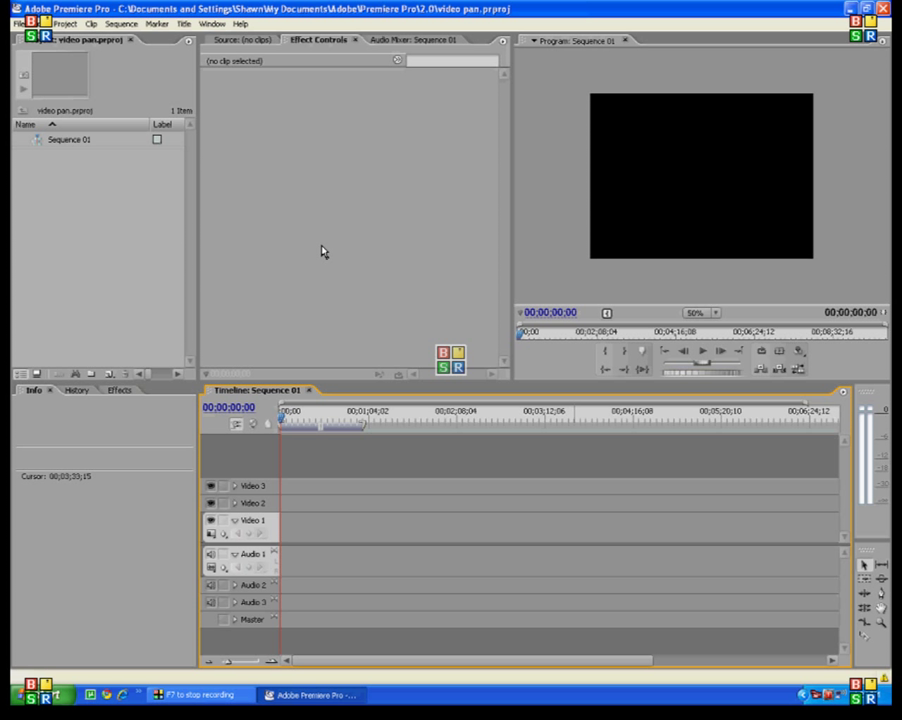
Step: Import colbert.jpg through File > Import and drag it to the start of Video 1
click(18, 24)
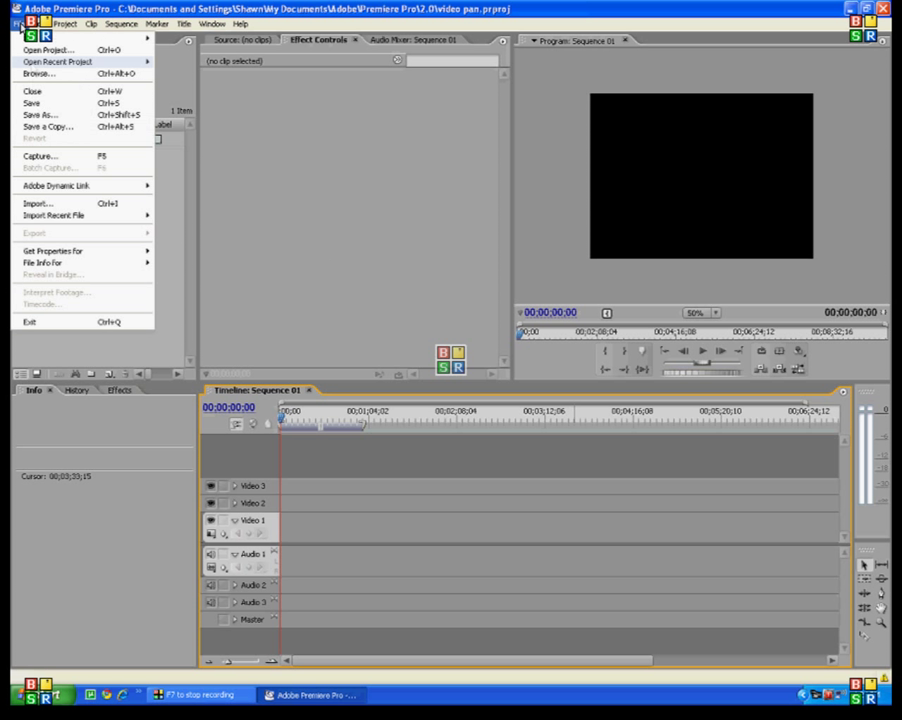
click(64, 203)
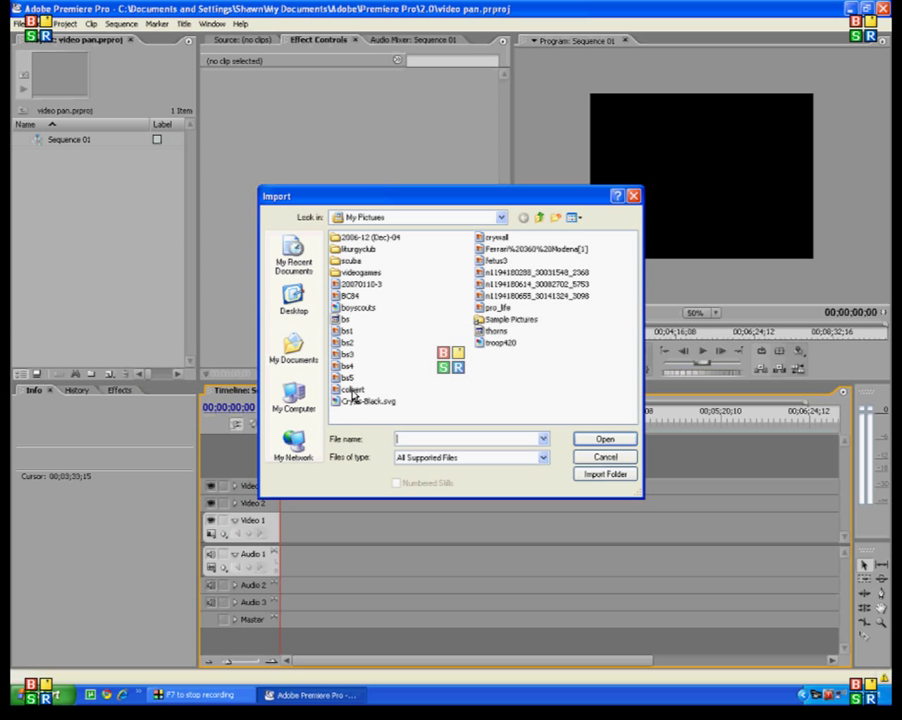
click(352, 390)
click(580, 438)
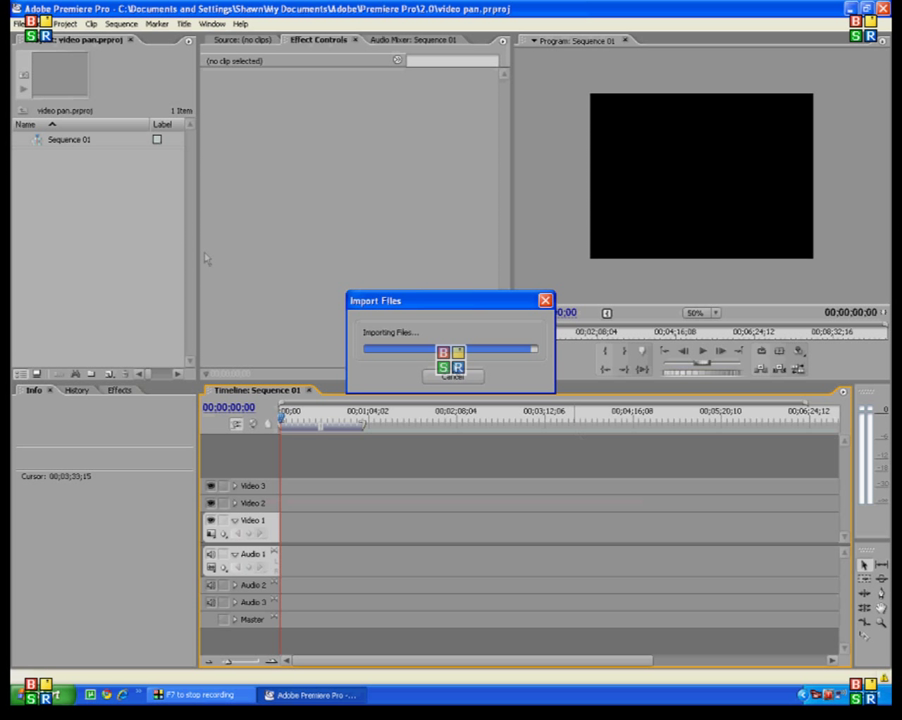
drag(74, 163, 285, 530)
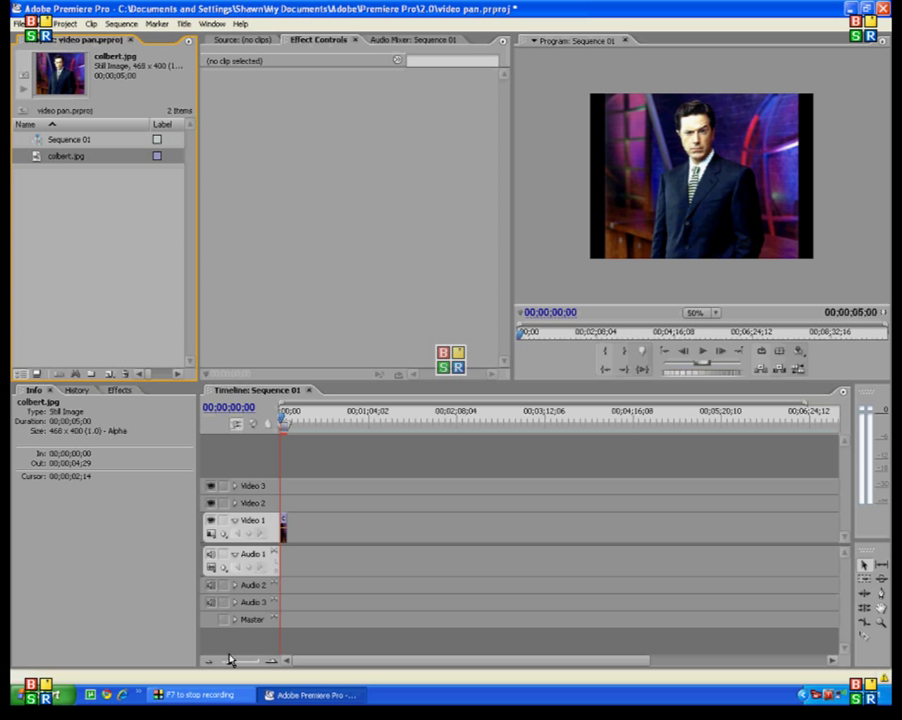
Step: Zoom the timeline in and stretch the colbert.jpg clip's right edge to about nine seconds
drag(228, 662, 240, 660)
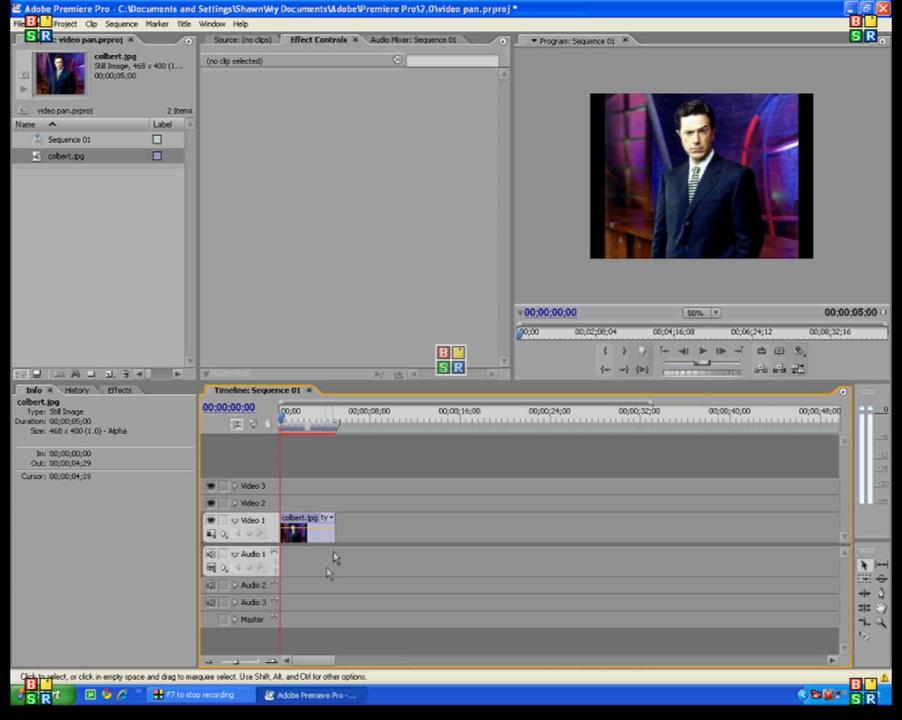
drag(334, 537, 382, 541)
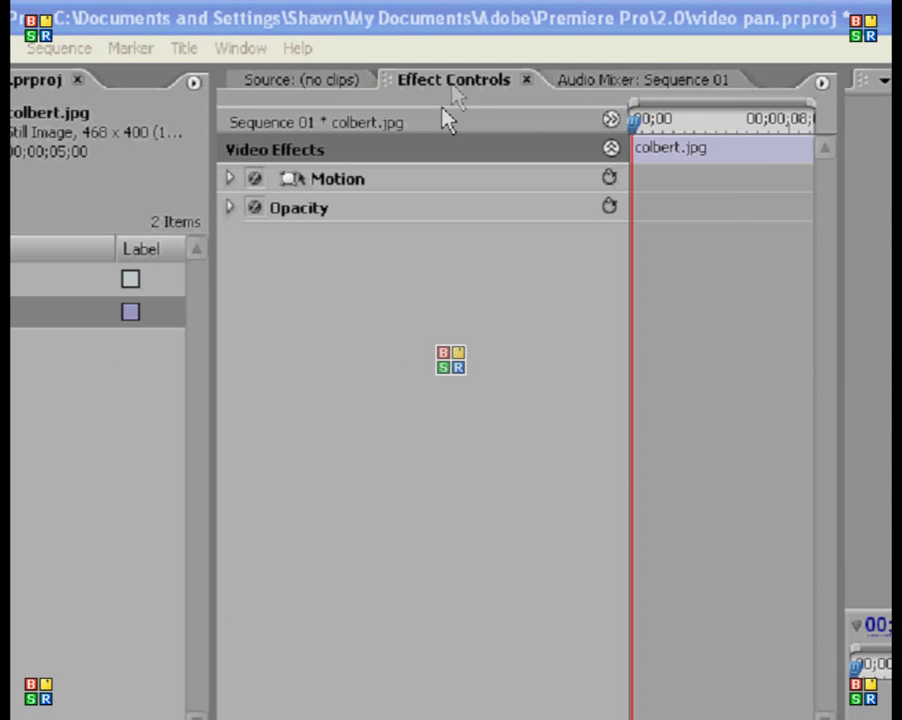
Step: Expand the Motion effect in Effect Controls for colbert.jpg
click(230, 180)
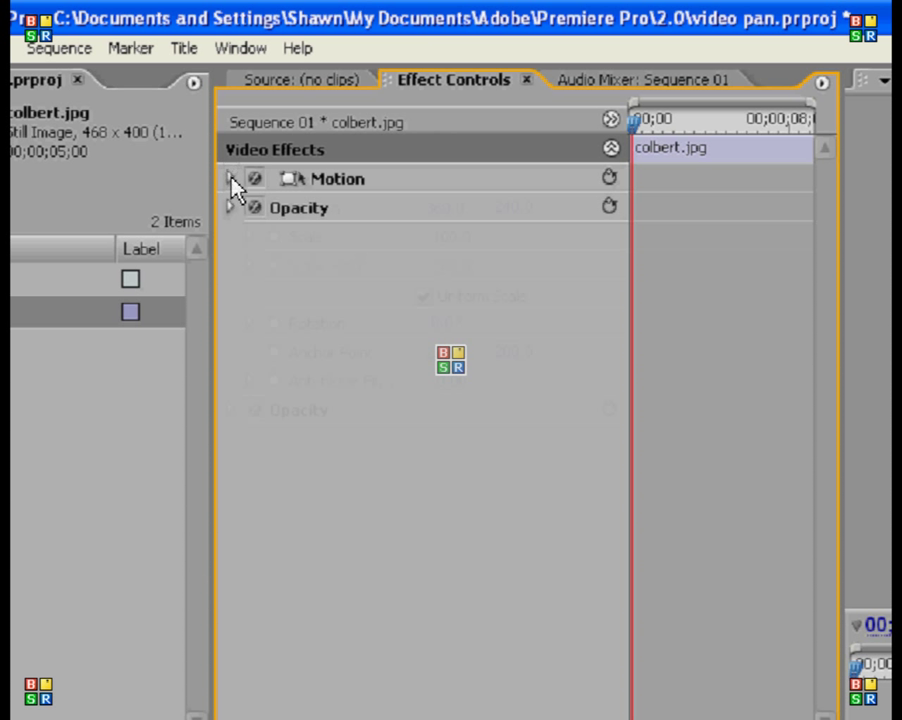
click(230, 180)
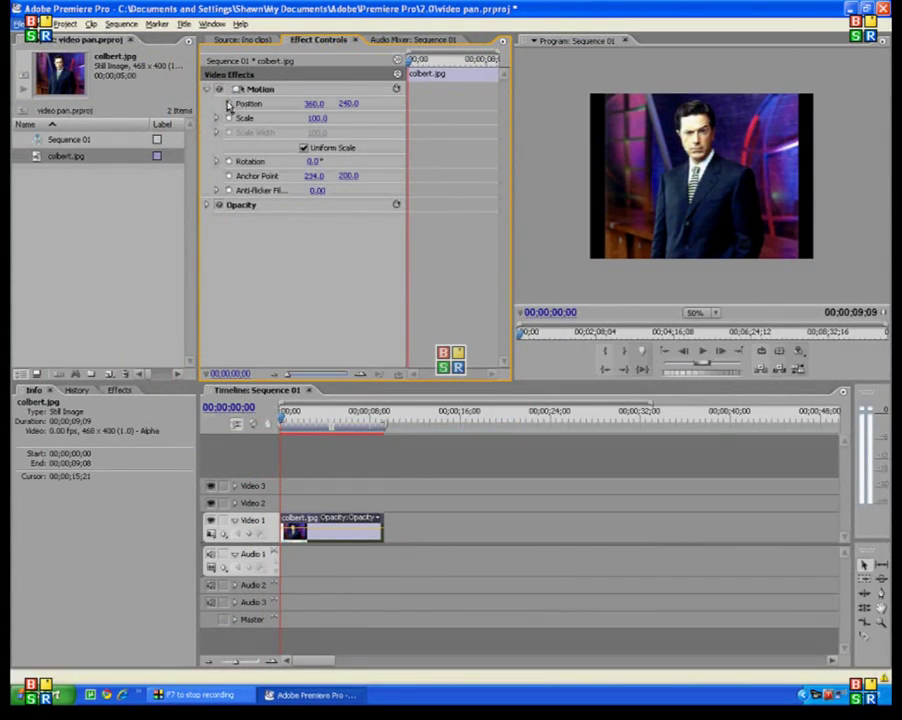
Step: Scale the photo to 163.0 and move it up to Position 357.8, 86.0 to frame the suit
double_click(672, 170)
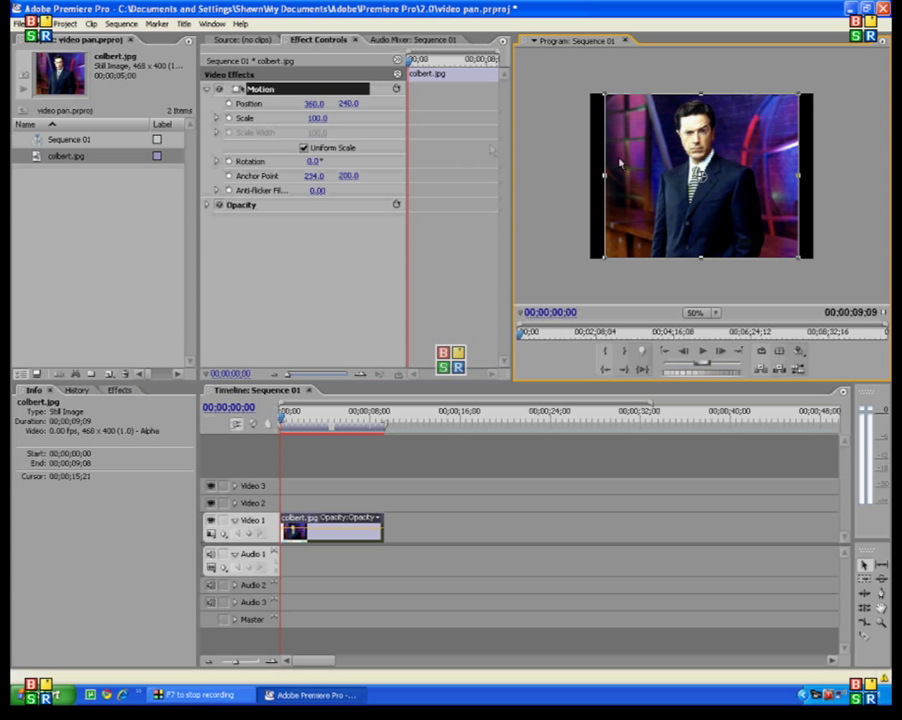
drag(322, 122, 385, 122)
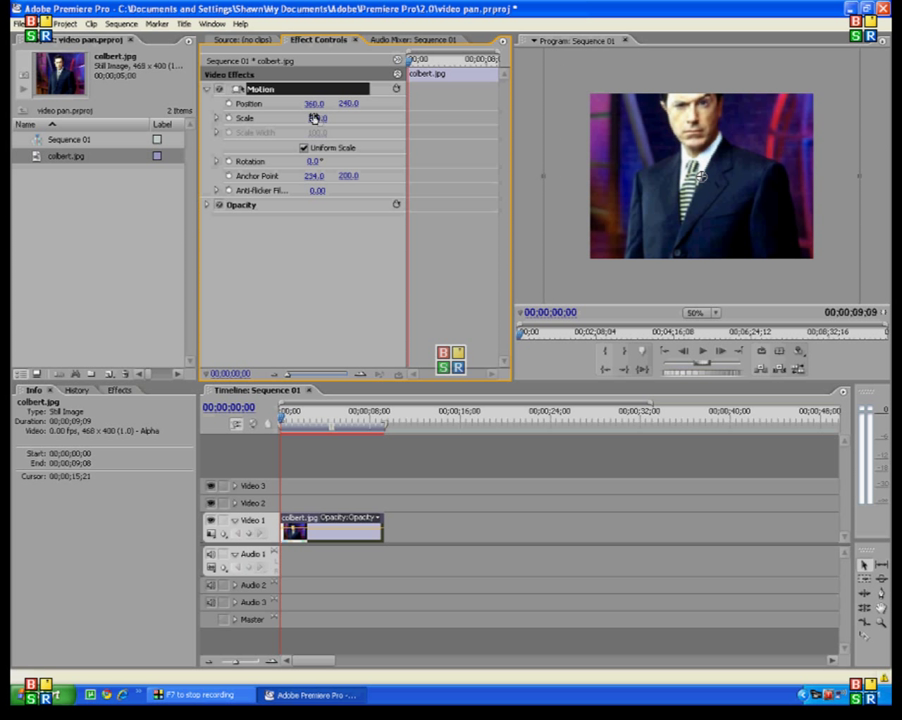
drag(718, 238, 717, 185)
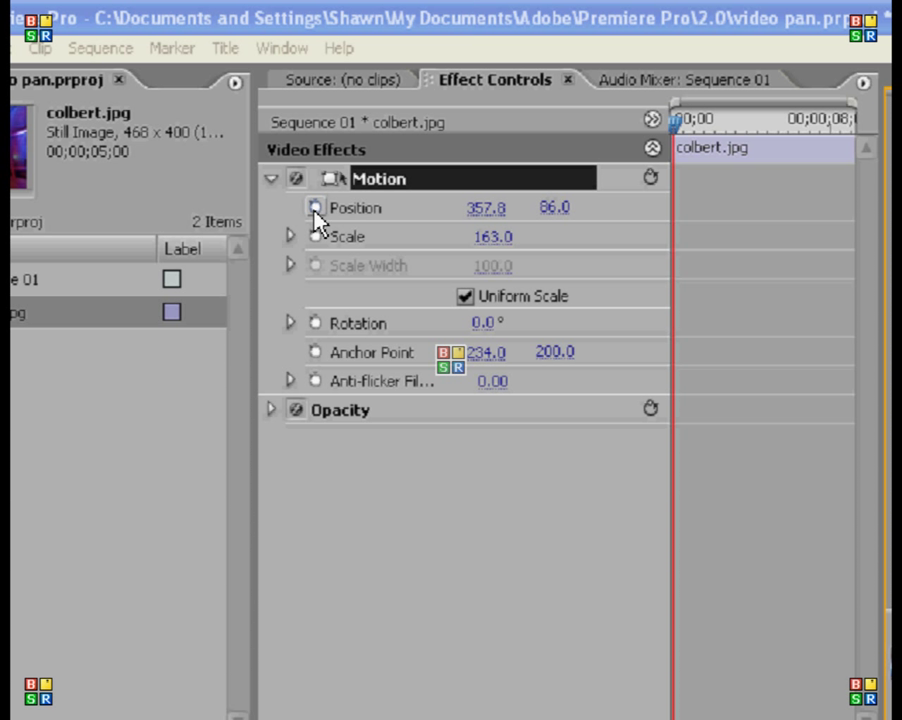
Step: Add a starting Position keyframe, then move the current time to 00;00;09;01
click(315, 208)
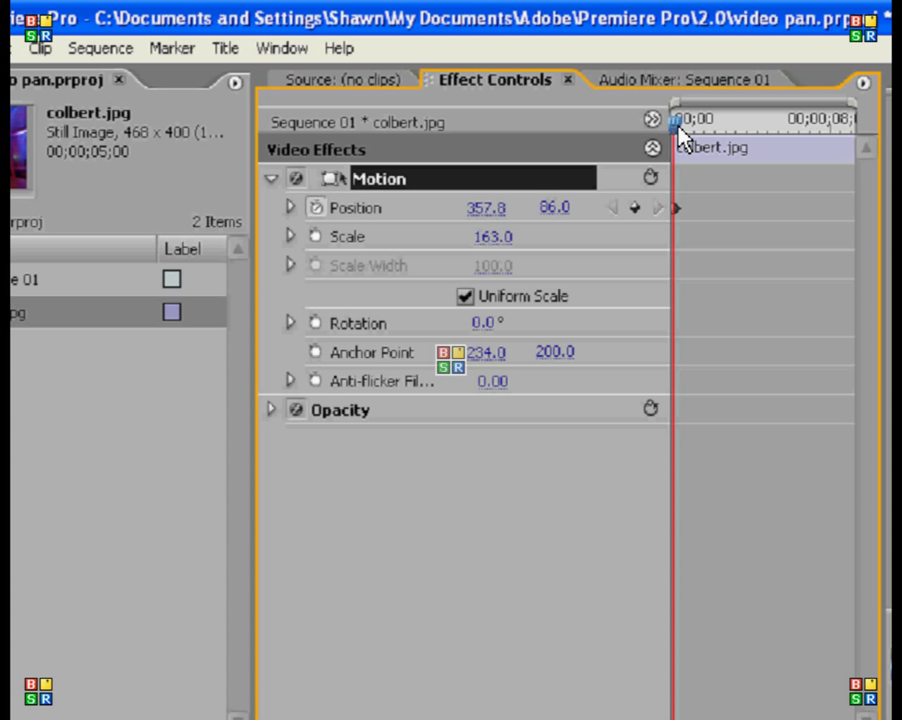
drag(680, 130, 834, 135)
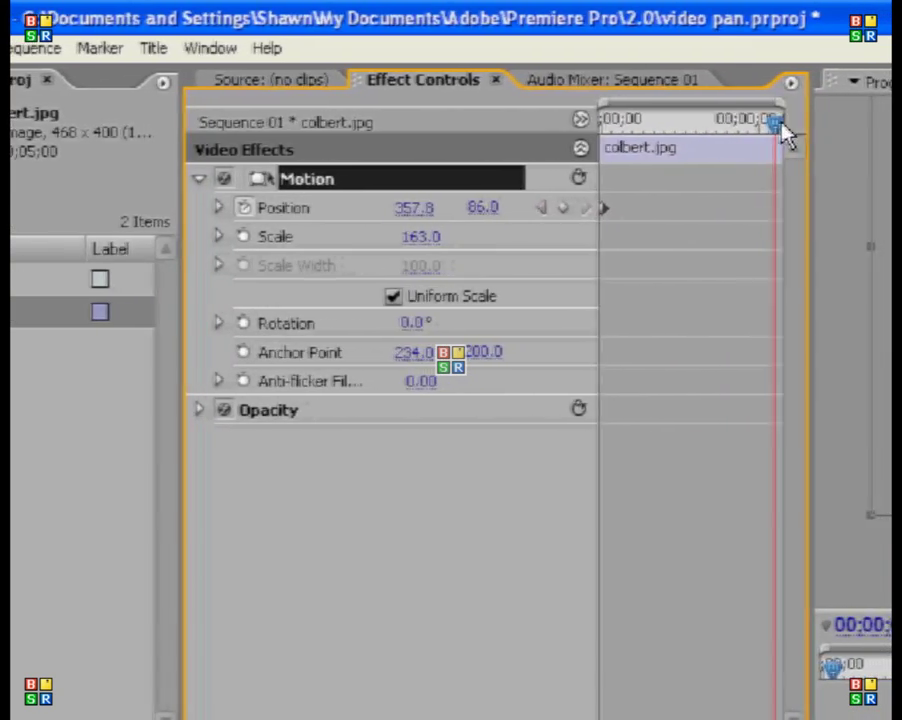
drag(773, 133, 776, 133)
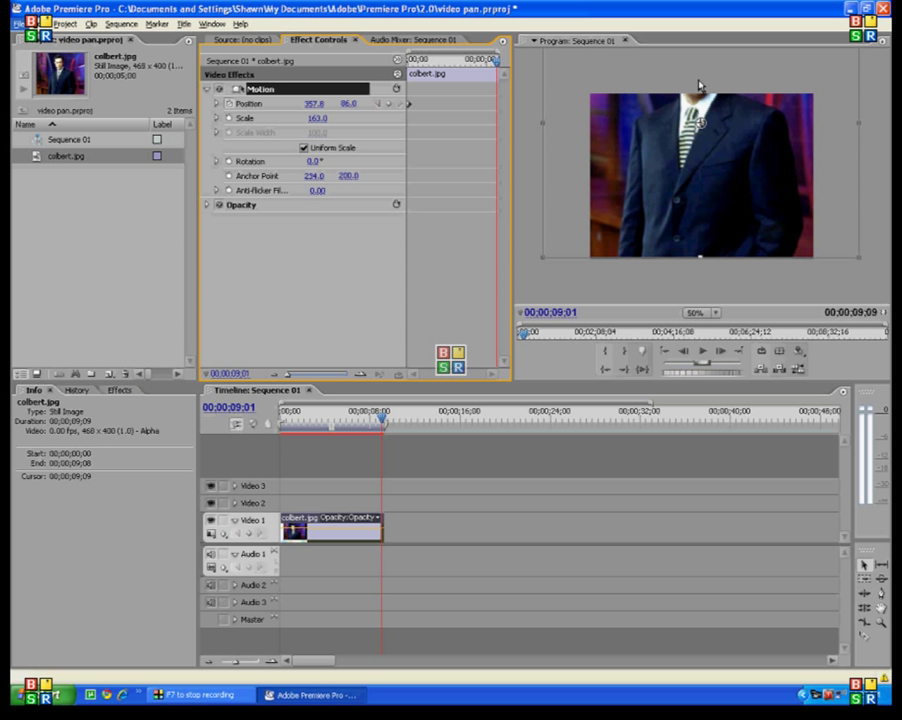
Step: Move the photo down to Position 357.8, 392.0, keyframing the face, and preview the pan
drag(700, 108, 702, 222)
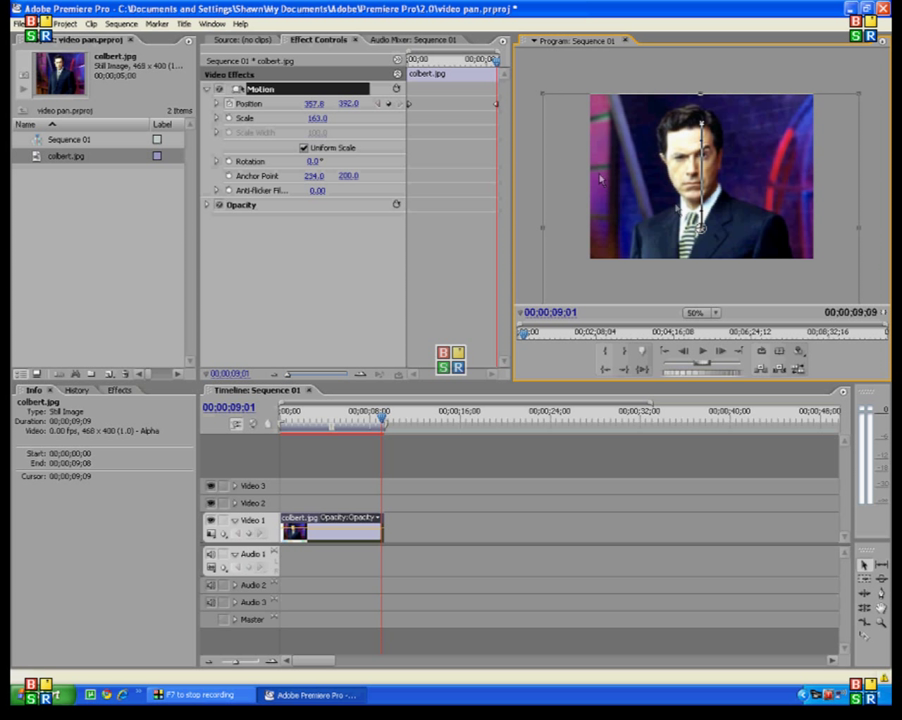
drag(496, 62, 407, 90)
click(698, 351)
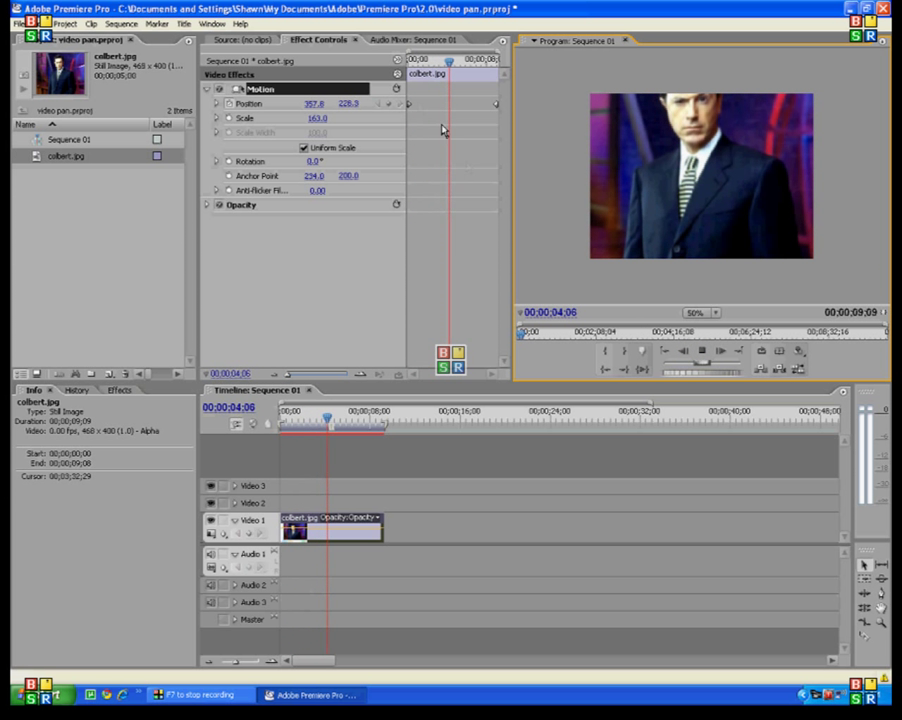
click(620, 263)
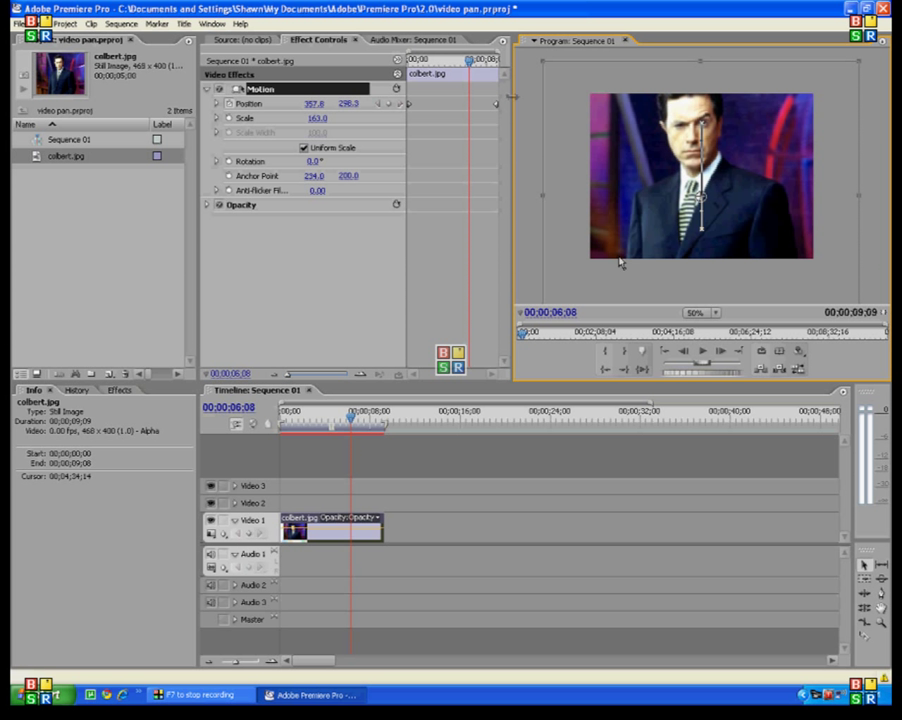
Step: Retime the ending Position keyframe to 00;00;06;00 and step through the pan to check it
drag(469, 62, 447, 80)
click(408, 80)
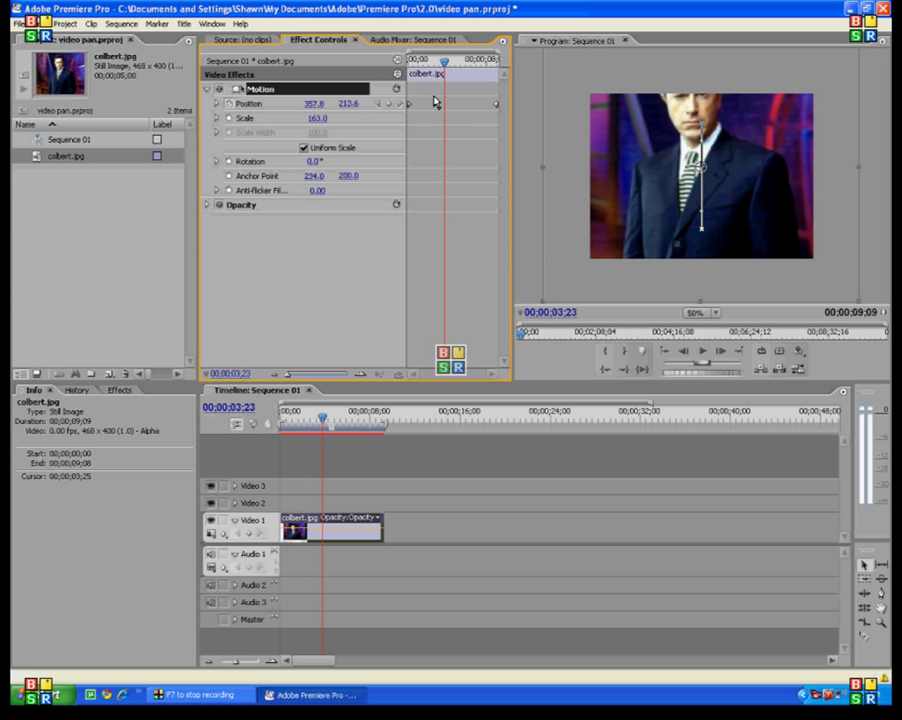
drag(497, 111, 446, 112)
drag(445, 64, 467, 86)
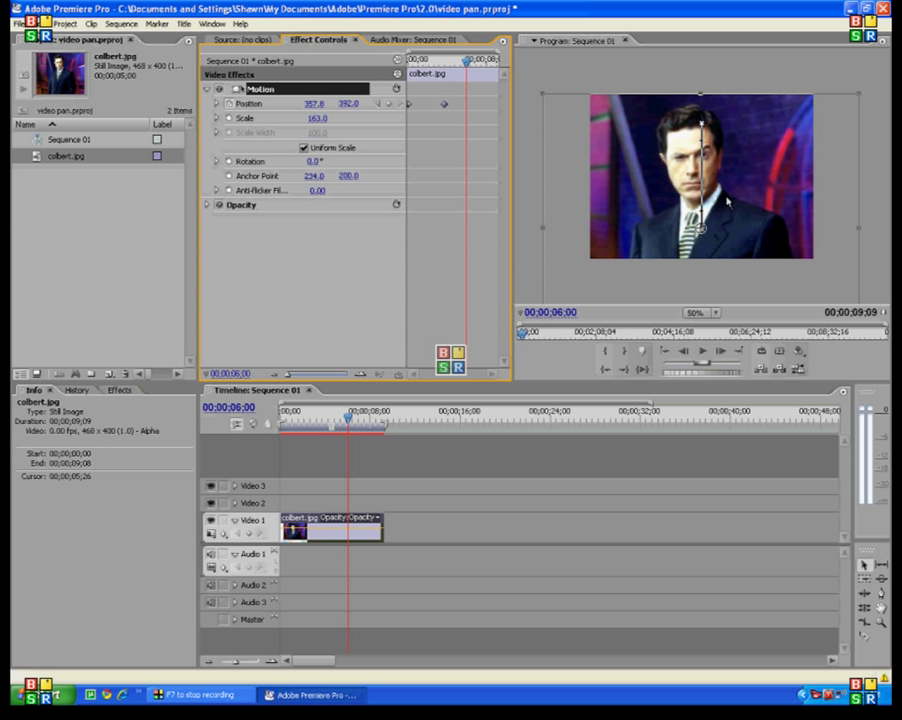
Step: Shift the photo right to 635.6, 392.0 at 00;00;06;00 so the path curves, then preview
drag(737, 197, 824, 195)
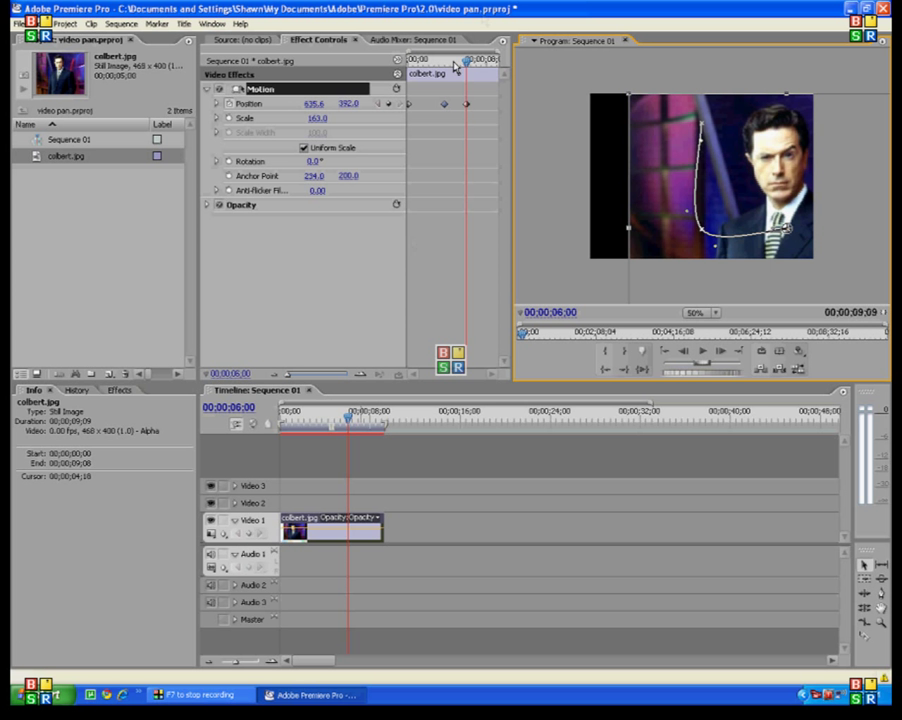
drag(465, 63, 415, 91)
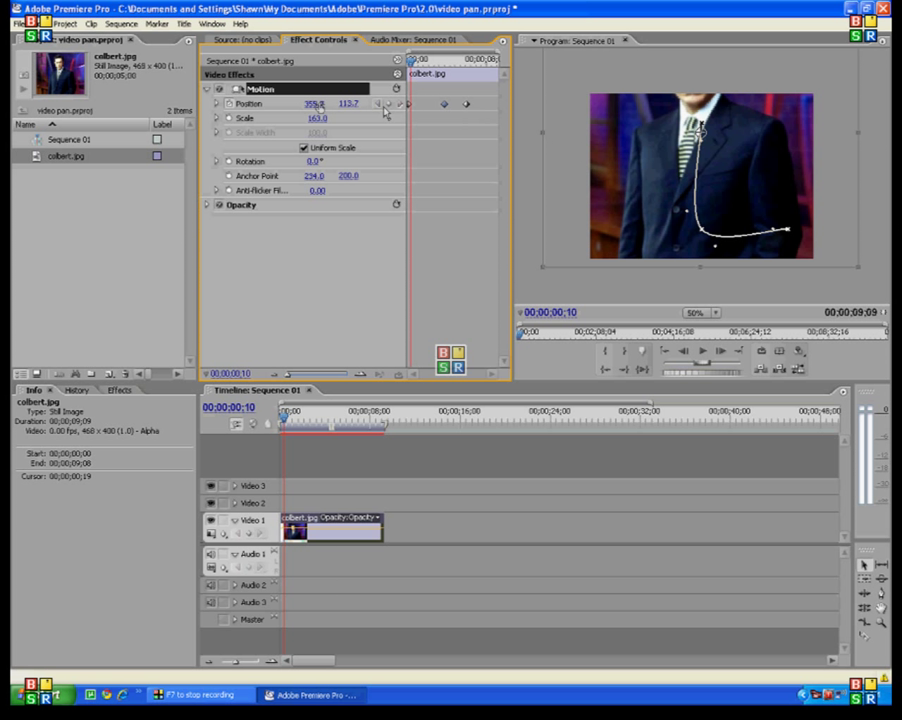
Step: Delete the Position keyframes and move the photo up out of frame to 366.8, -392.3
click(230, 105)
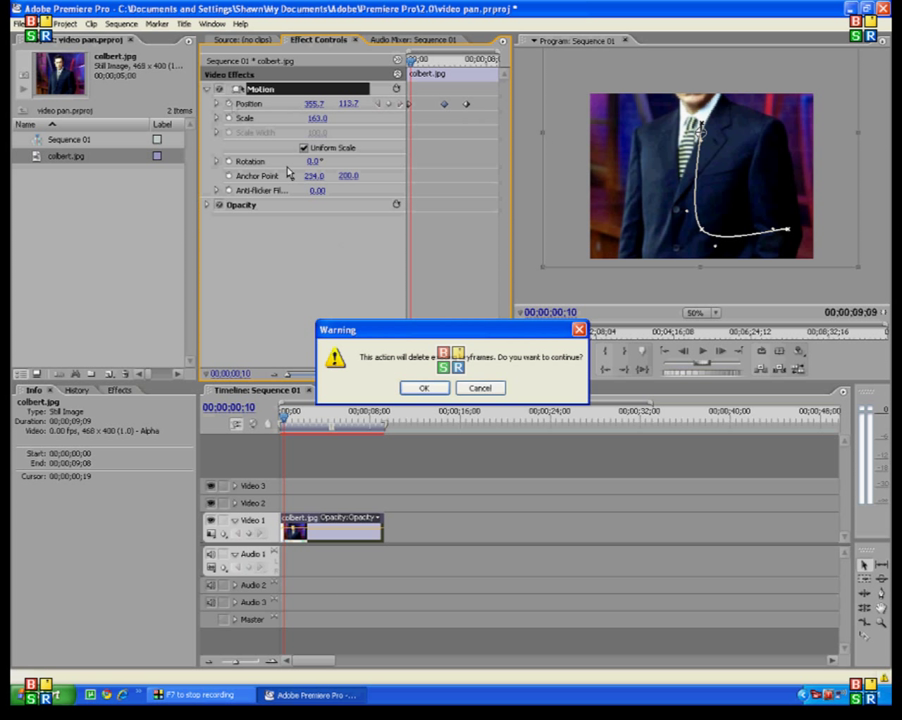
click(421, 387)
drag(412, 60, 406, 60)
drag(725, 230, 715, 79)
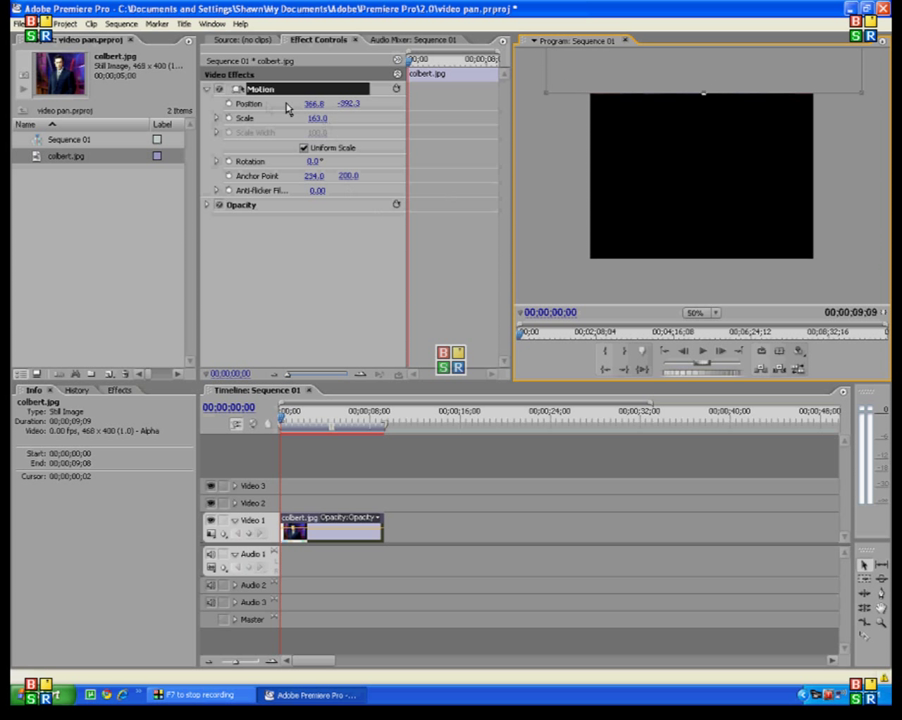
Step: Keyframe Position at 00;00, bring the photo down to 344.5, 395.7 near 08;22, and play it
click(229, 103)
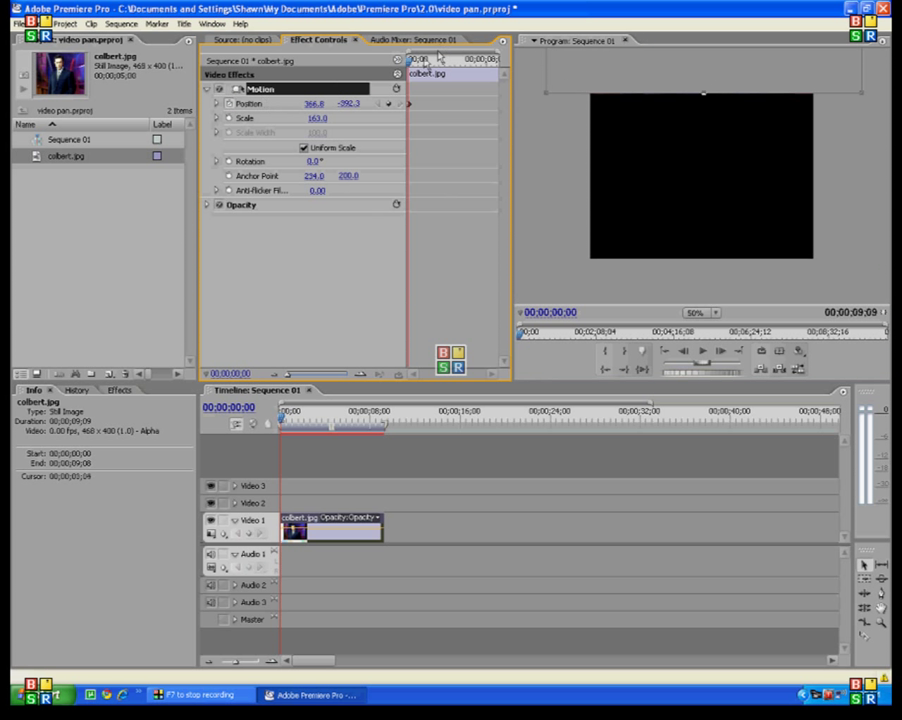
drag(412, 61, 493, 62)
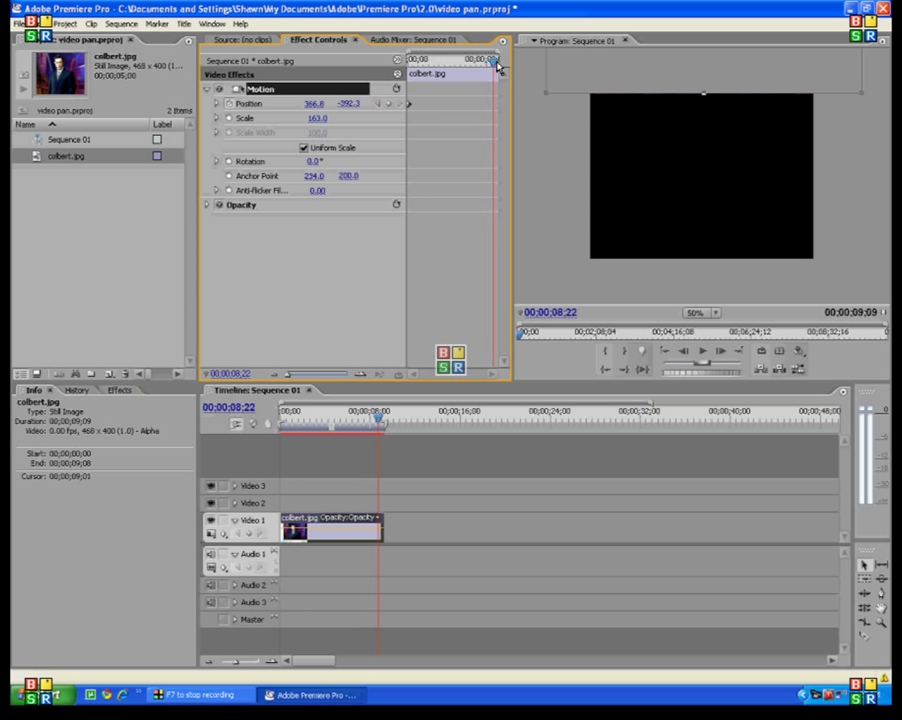
drag(713, 78, 704, 346)
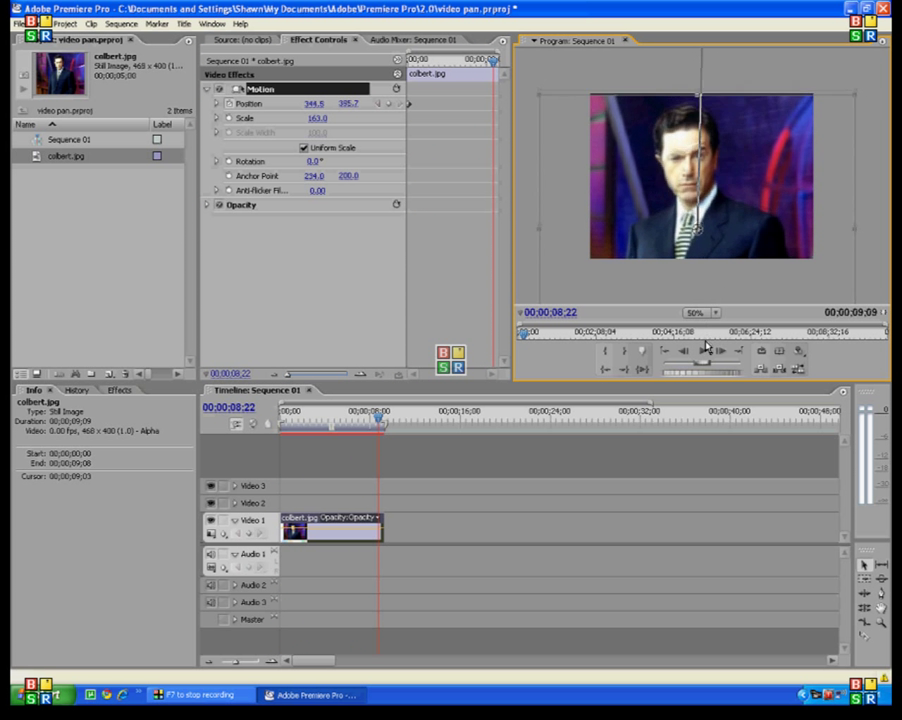
drag(486, 62, 408, 62)
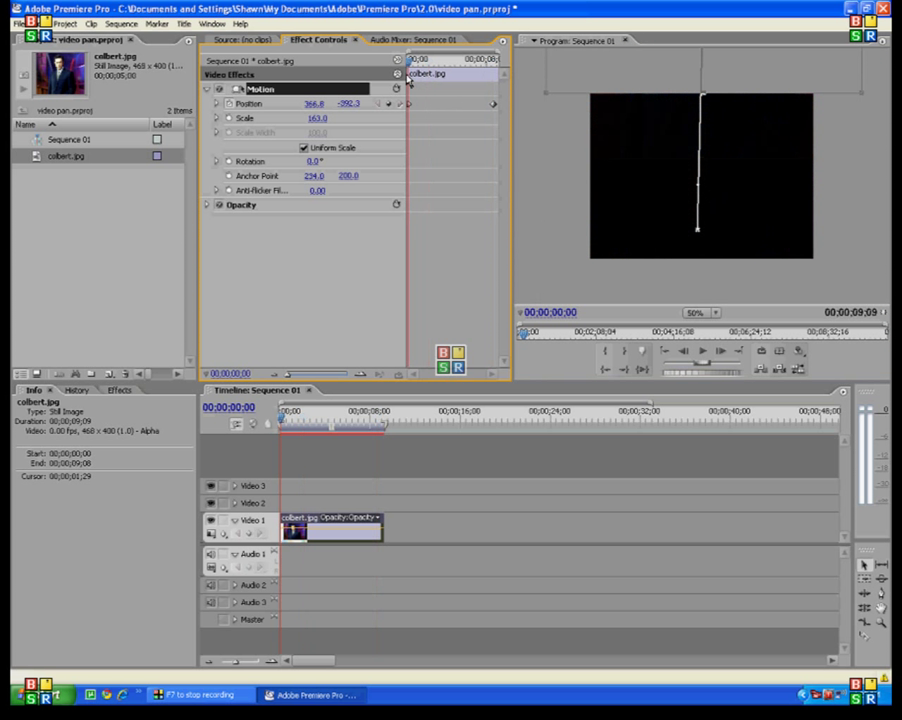
click(703, 351)
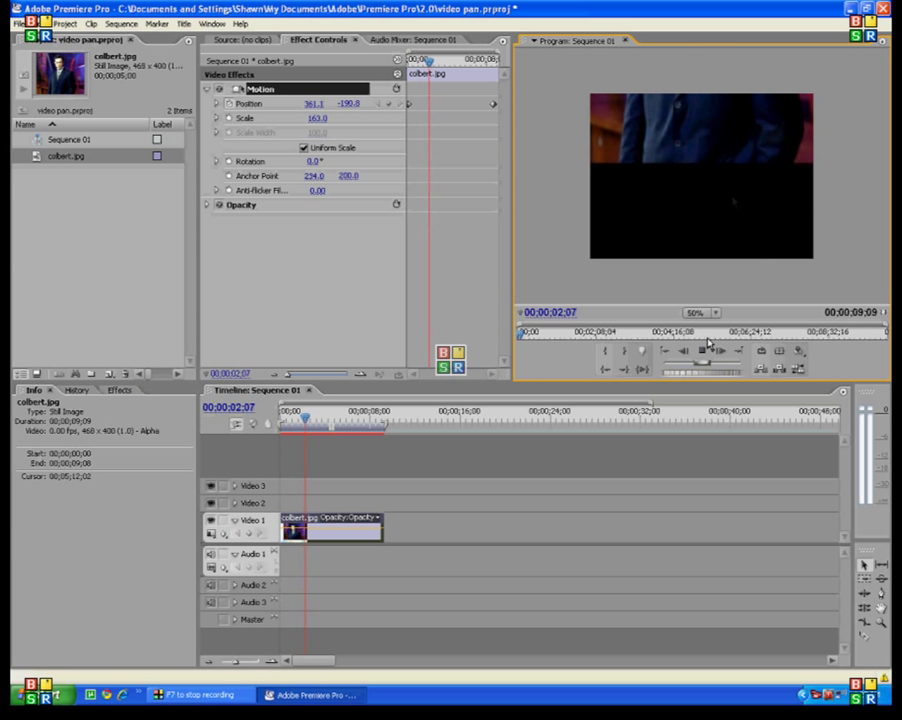
click(703, 351)
Step: Drag the end Position keyframe earlier to shorten the pan and replay it
drag(492, 103, 410, 124)
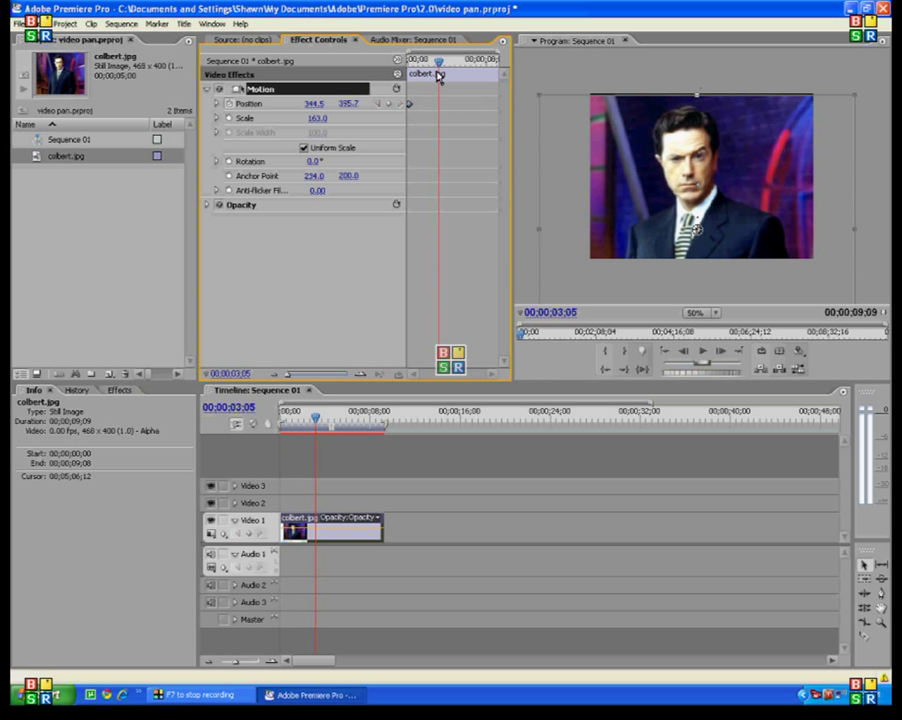
drag(438, 62, 394, 86)
click(703, 351)
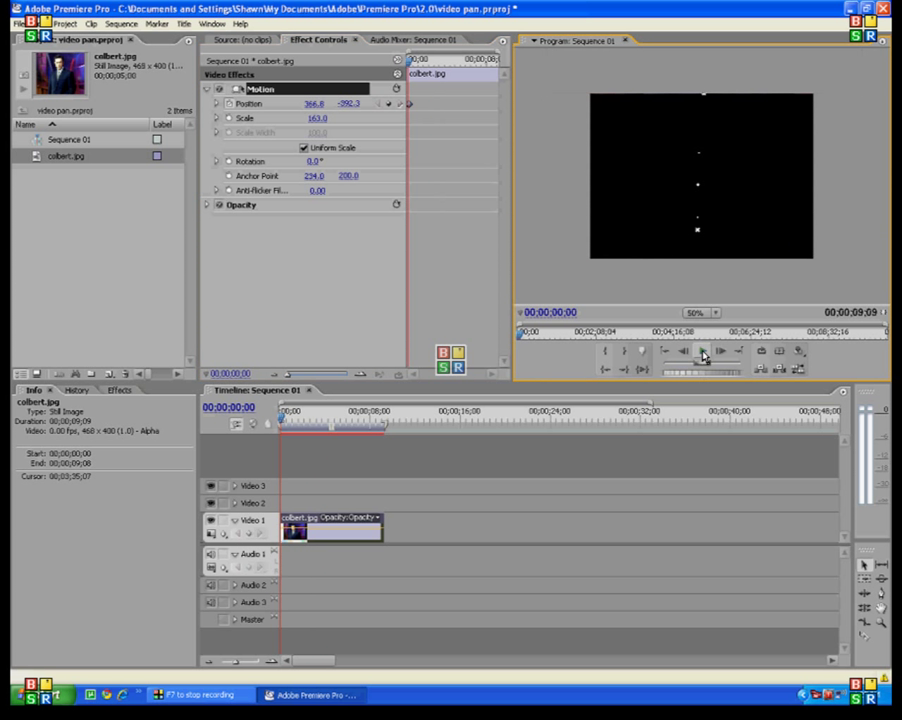
Step: Widen and zoom the keyframe ruler, then move the end Position keyframe to just before 4 seconds
click(703, 351)
drag(410, 111, 442, 110)
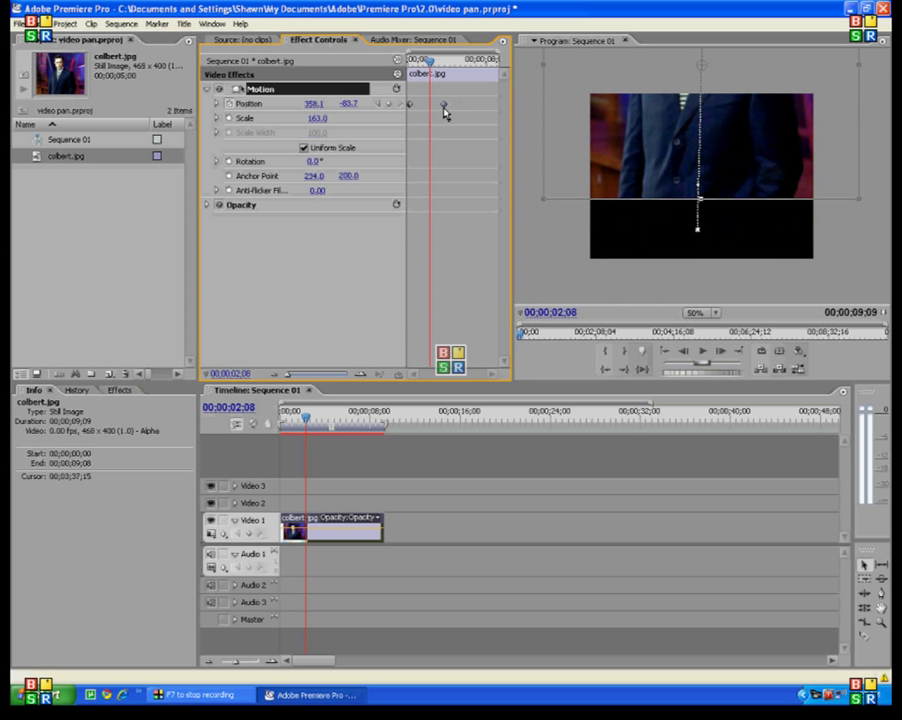
drag(405, 219, 367, 226)
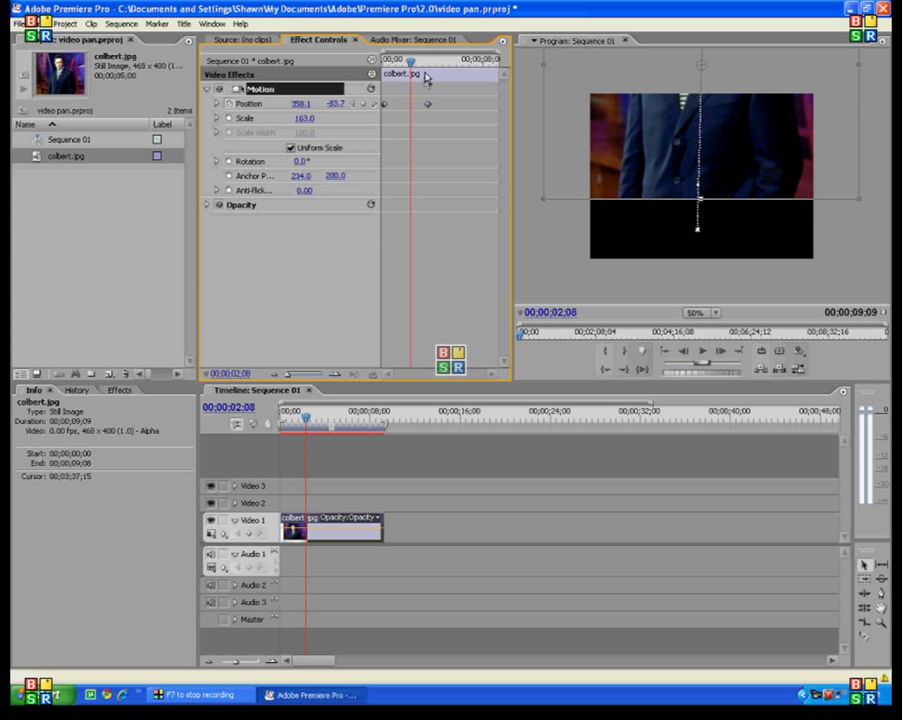
drag(385, 60, 384, 56)
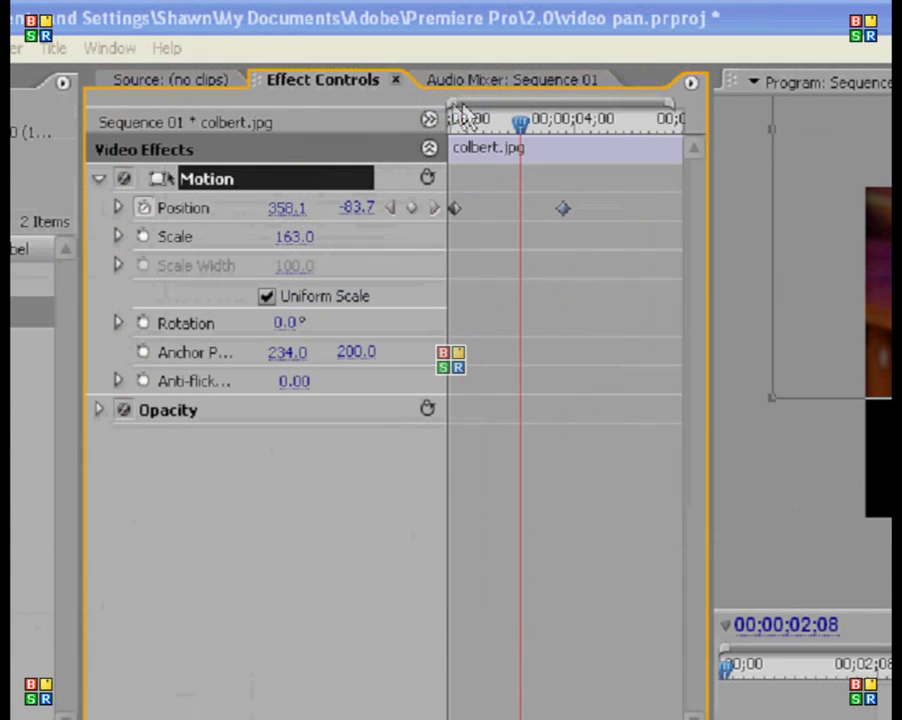
mouse_move(455, 113)
mouse_down()
mouse_move(499, 111)
mouse_move(455, 113)
mouse_up()
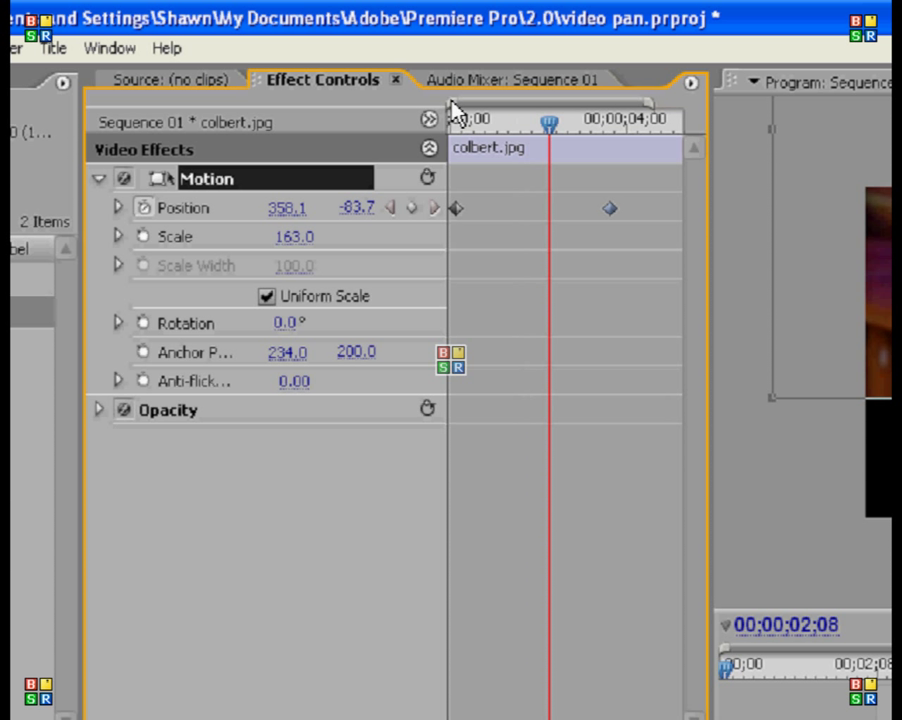
mouse_move(608, 210)
mouse_down()
mouse_move(442, 232)
mouse_move(556, 210)
mouse_move(632, 210)
mouse_move(617, 210)
mouse_up()
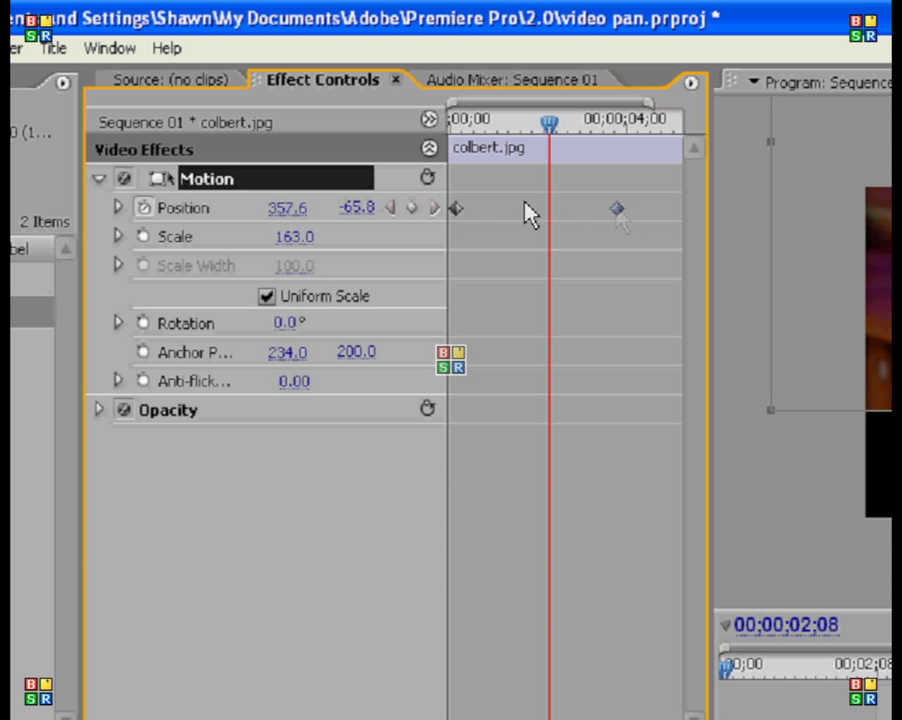
Step: Delete the photo's Position keyframes and fix it at 349.6, -62.8 with Scale 165.0
click(146, 208)
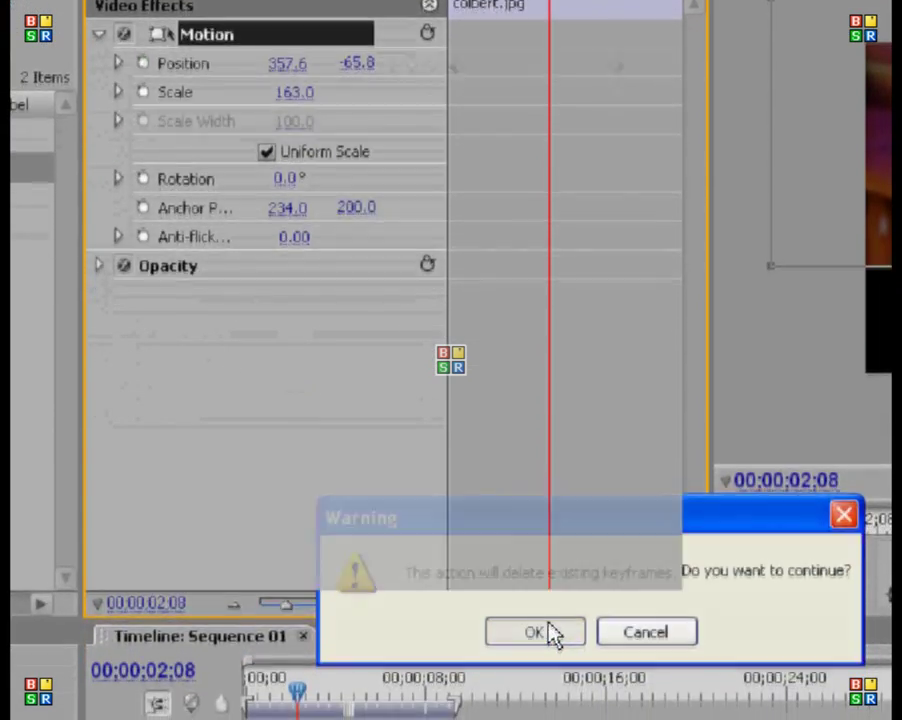
click(546, 632)
drag(356, 59, 345, 59)
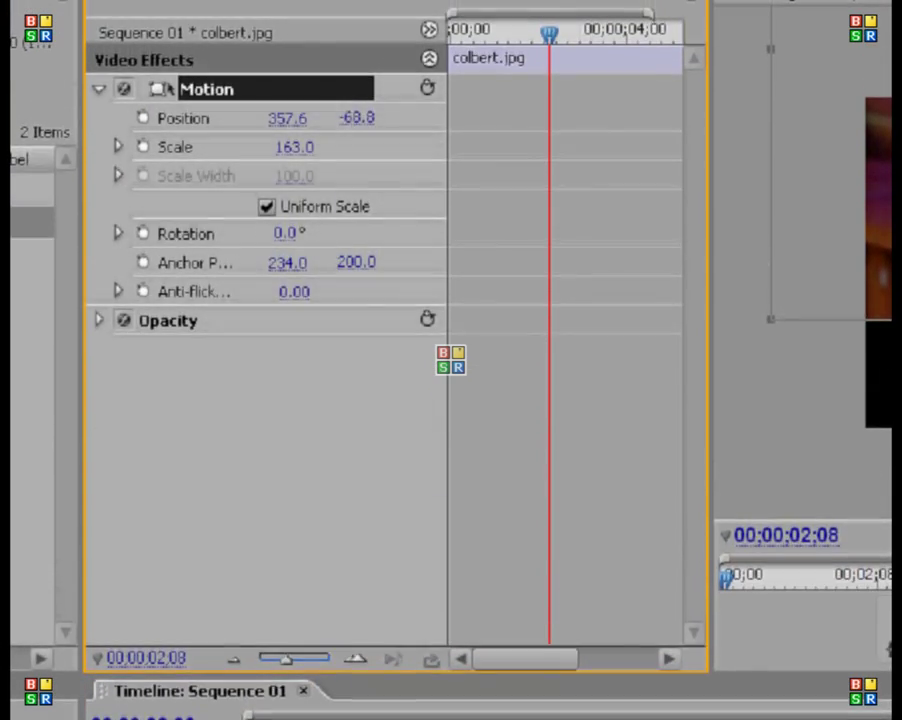
drag(356, 123, 369, 123)
drag(287, 123, 275, 123)
mouse_move(290, 180)
mouse_down()
mouse_move(306, 180)
mouse_move(297, 180)
mouse_up()
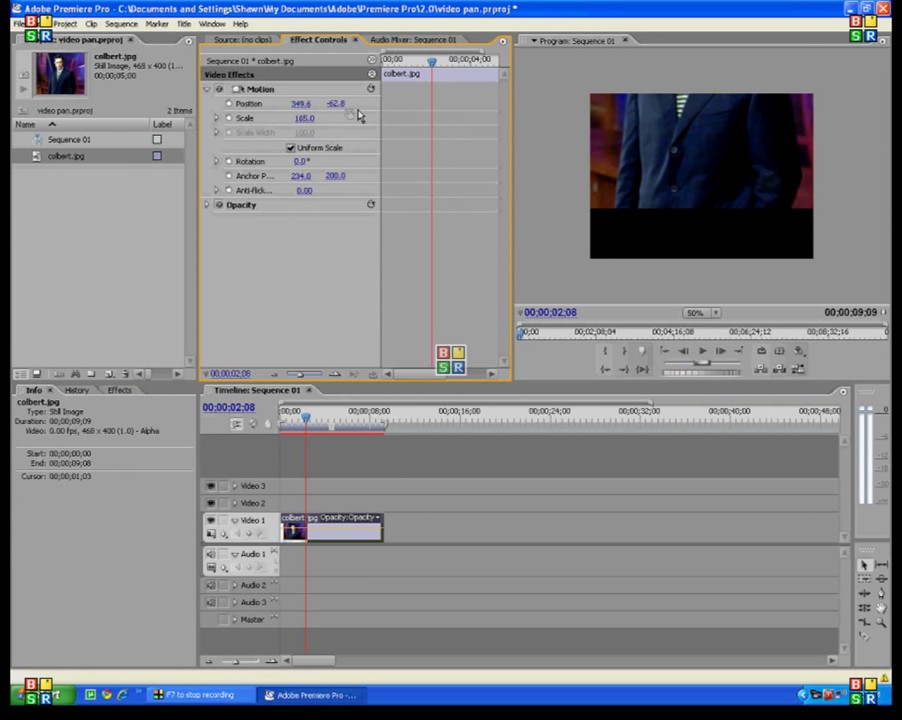
Step: Scale the photo down to 122.0 and centre it at Position 345.1, 261.2, showing face and suit
drag(678, 137, 676, 270)
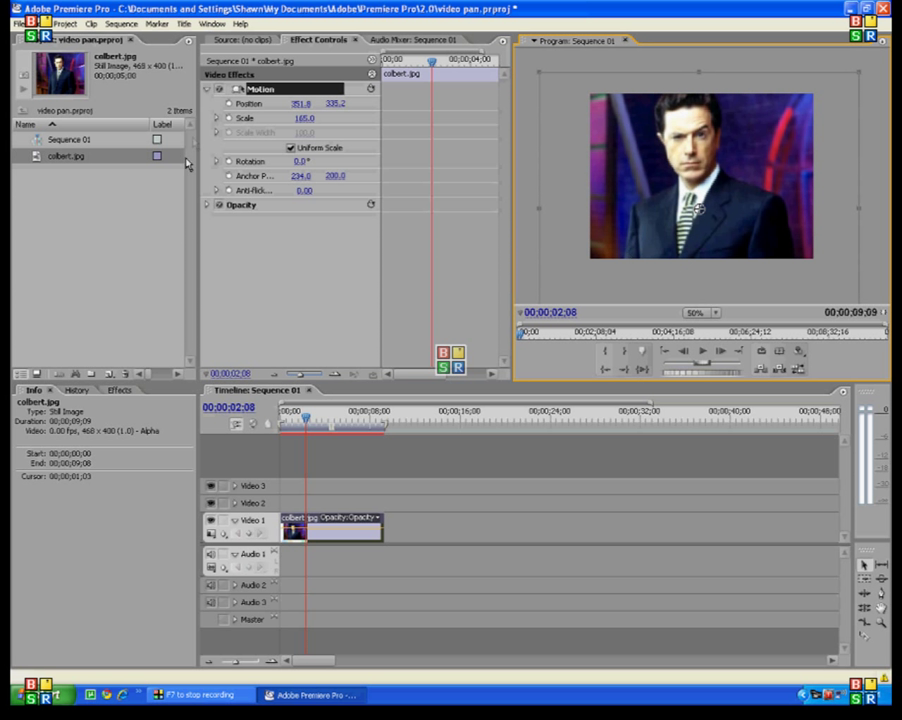
mouse_move(303, 118)
mouse_down()
mouse_move(266, 118)
mouse_move(305, 122)
mouse_up()
drag(743, 186, 741, 160)
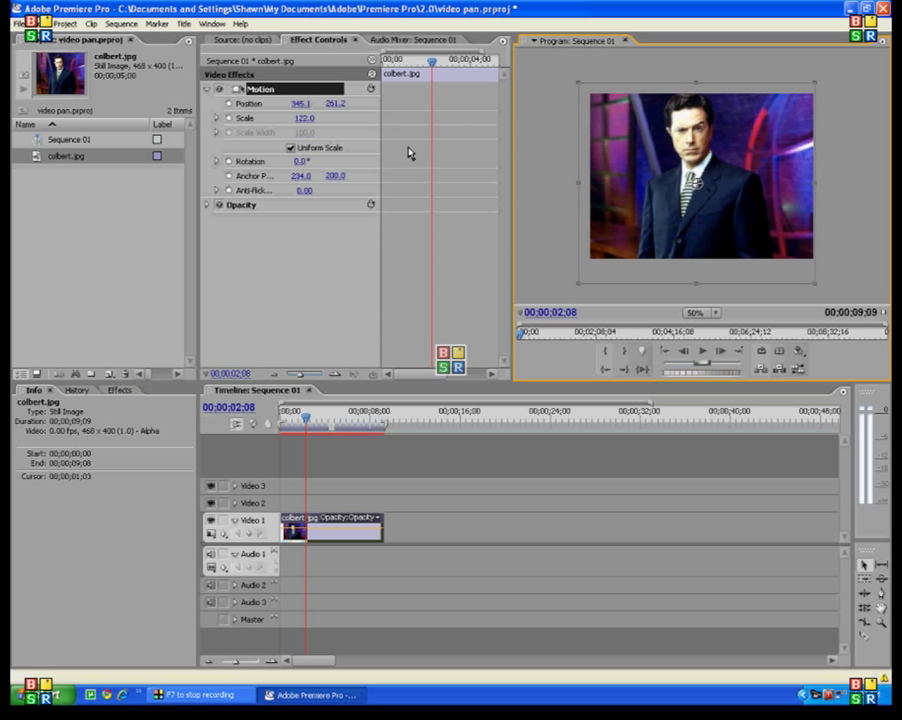